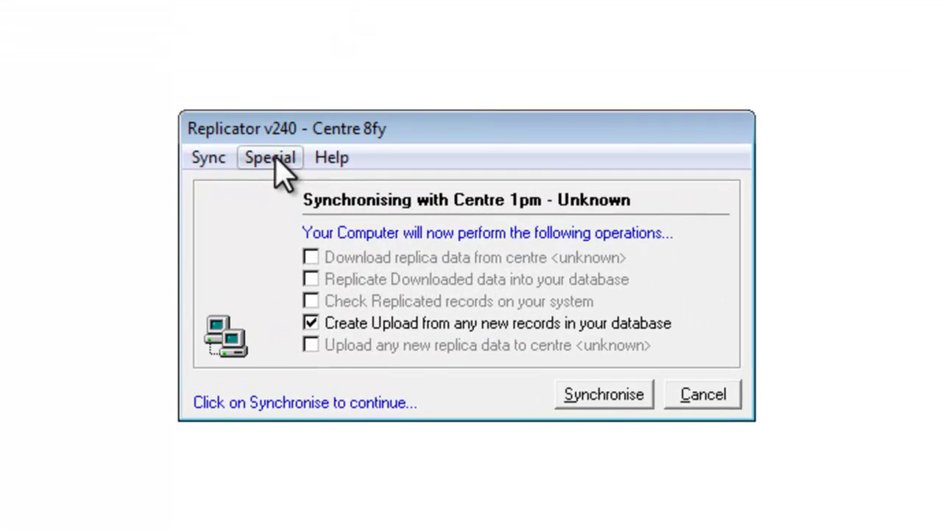
# - Back up the whole database to 8fybakup.sqz in the Upload cache folder and finish the backup operation
pyautogui.click(273, 157)
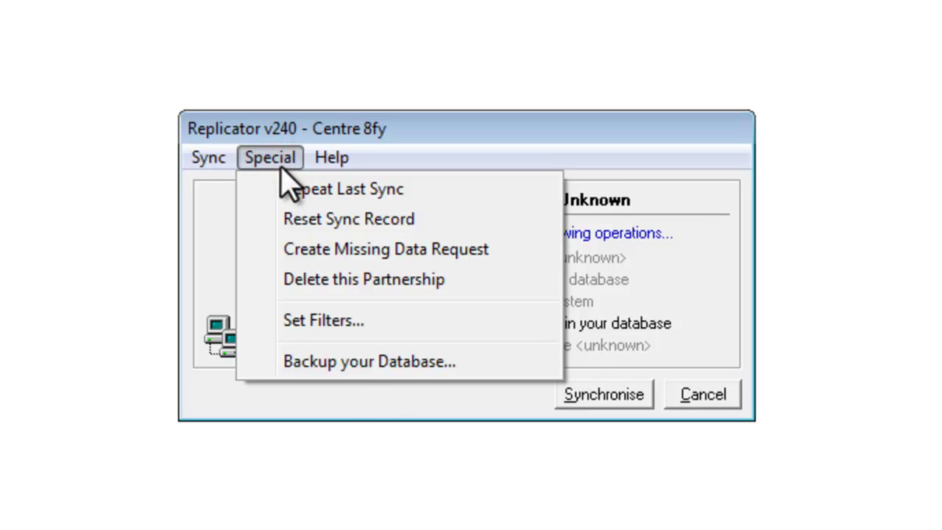
pyautogui.click(369, 372)
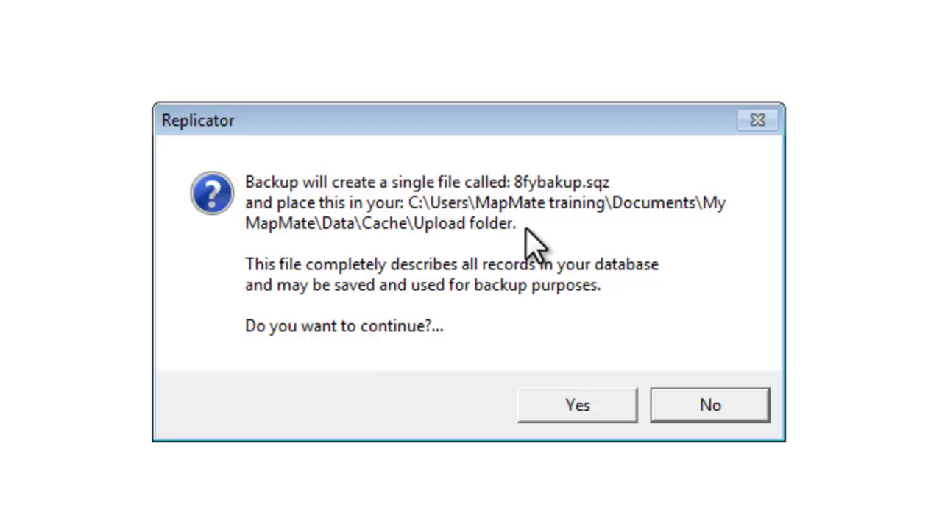
pyautogui.click(576, 406)
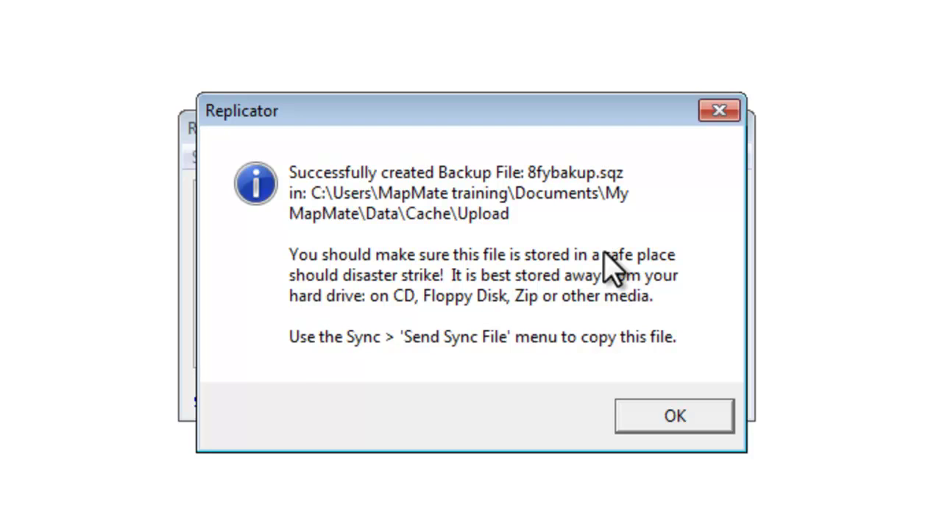
pyautogui.click(680, 414)
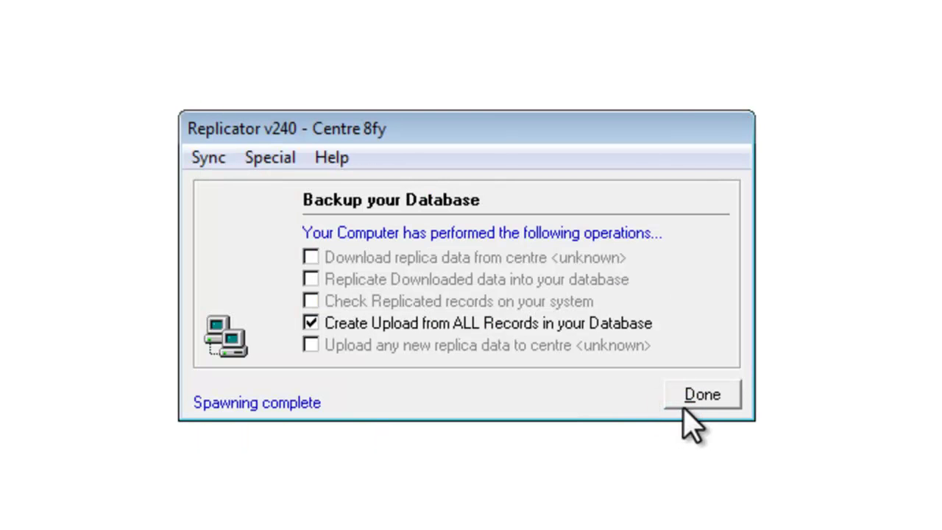
pyautogui.click(707, 404)
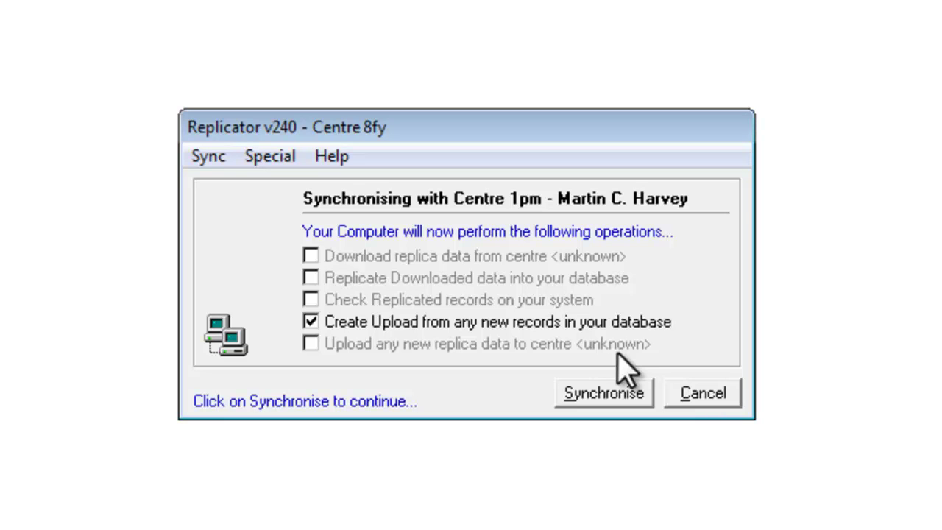
pyautogui.click(199, 160)
pyautogui.moveTo(279, 359)
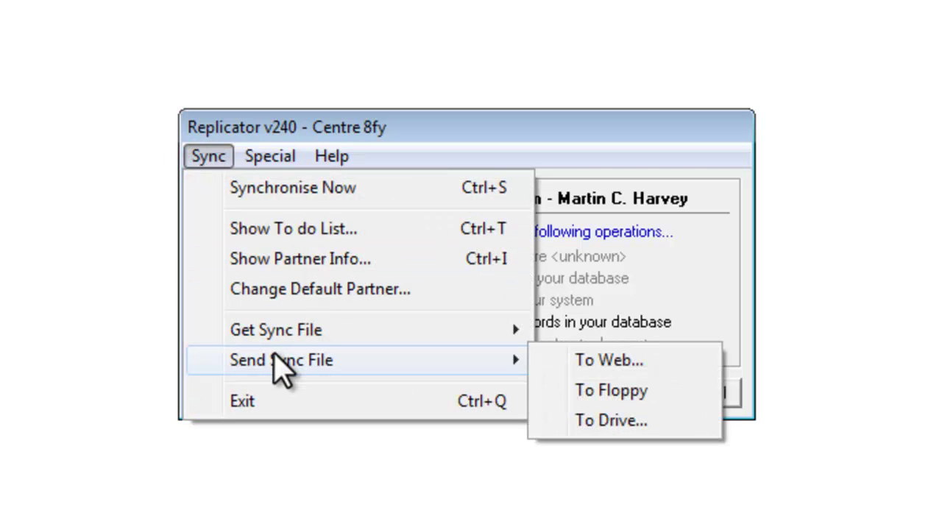
pyautogui.click(585, 353)
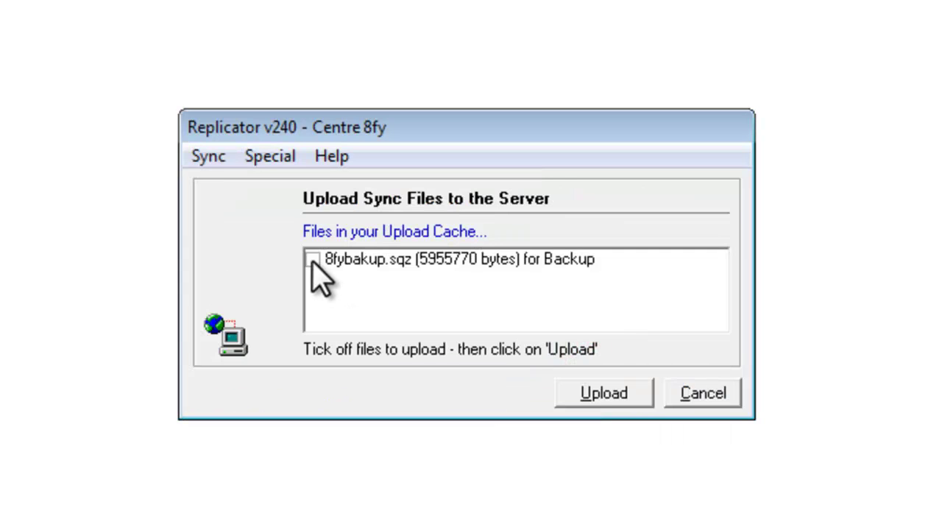
pyautogui.click(312, 260)
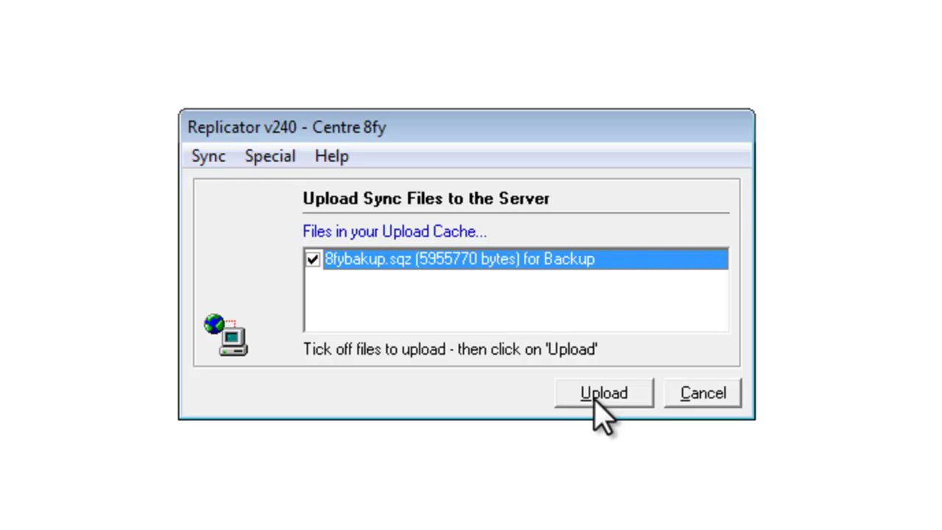
pyautogui.click(709, 398)
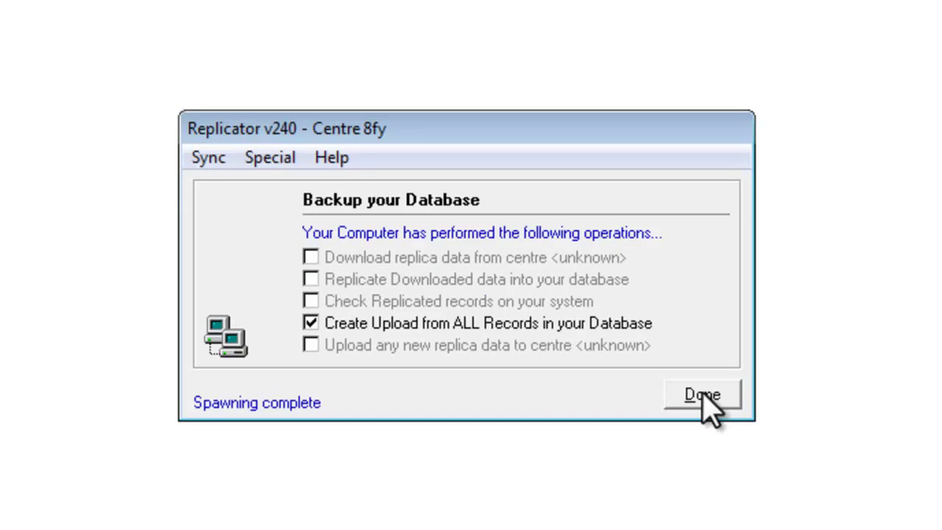
# - Close the Replicator and open the My MapMate\Data\Cache\Upload folder in Windows Explorer
pyautogui.click(705, 398)
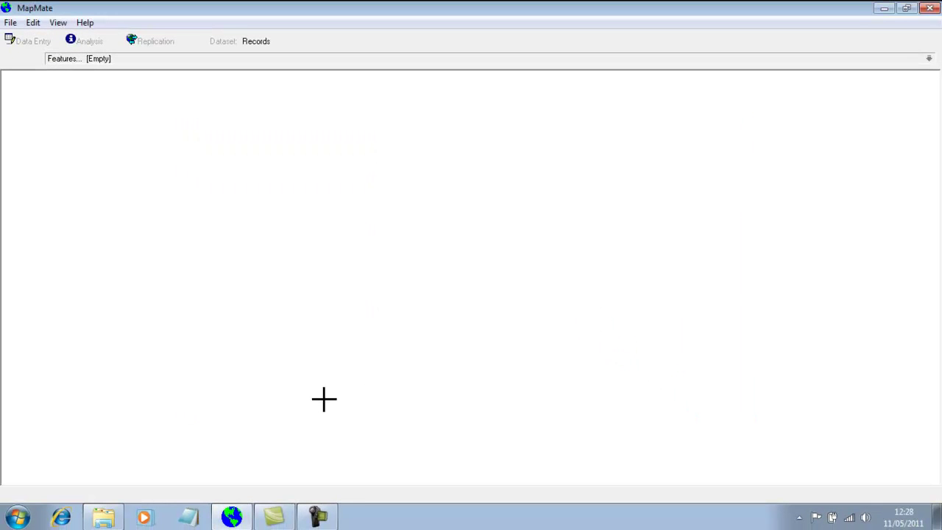
pyautogui.click(104, 517)
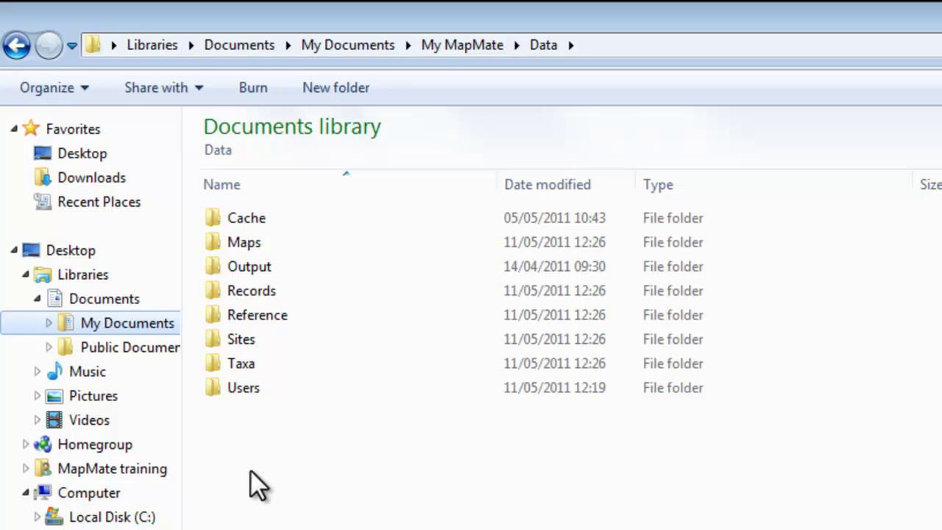
pyautogui.click(48, 323)
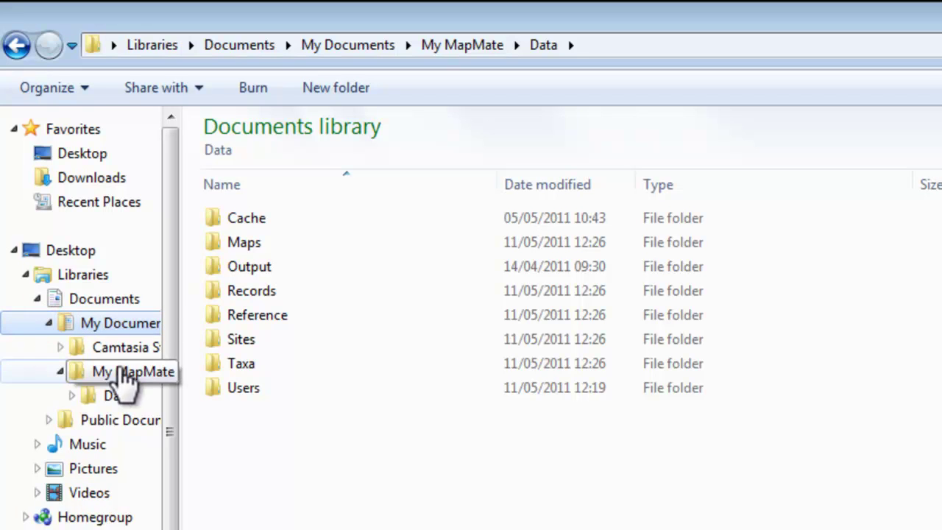
pyautogui.click(122, 374)
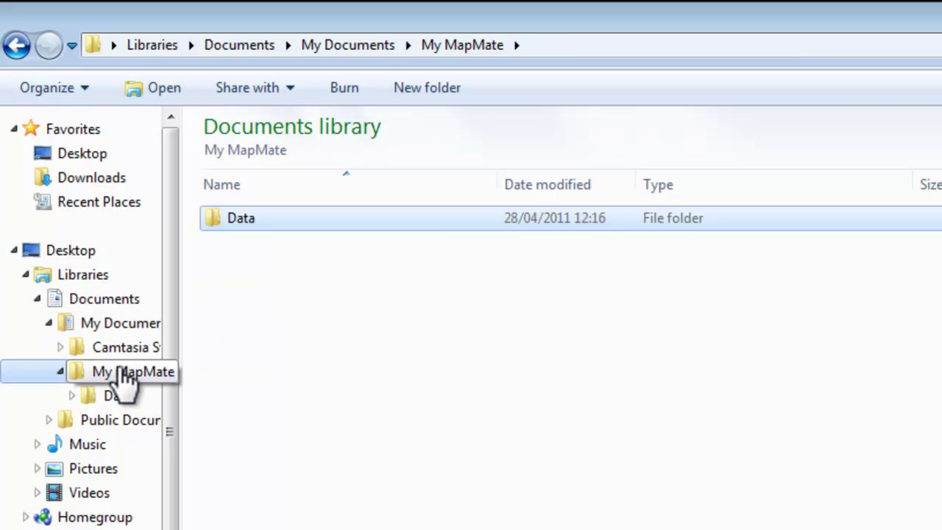
pyautogui.click(105, 397)
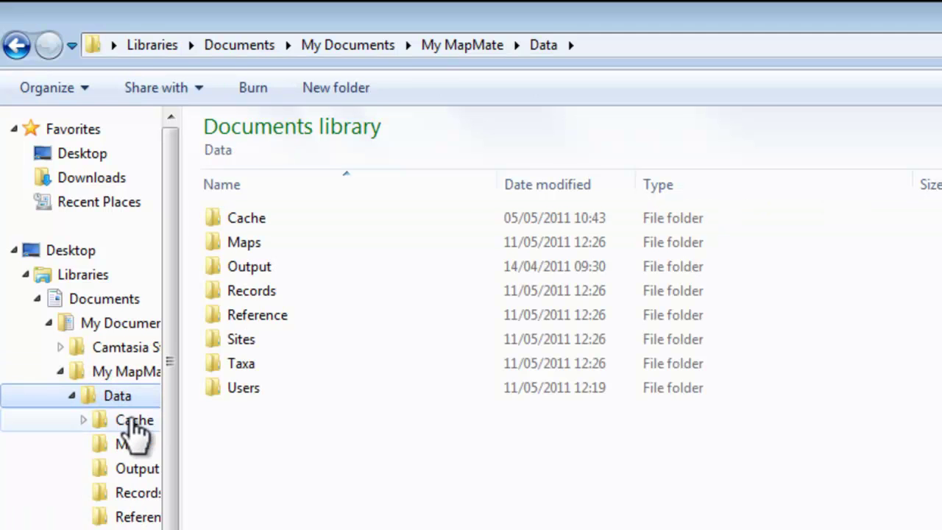
pyautogui.click(134, 424)
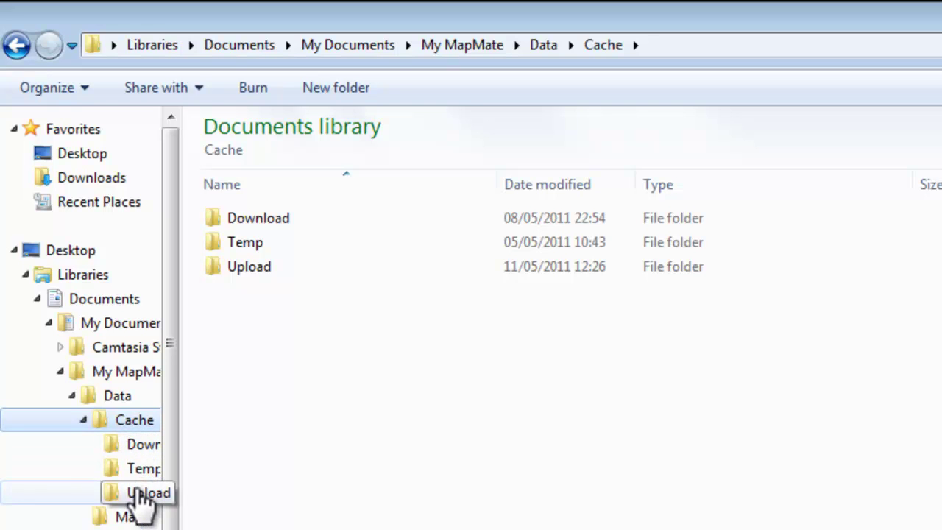
pyautogui.click(138, 491)
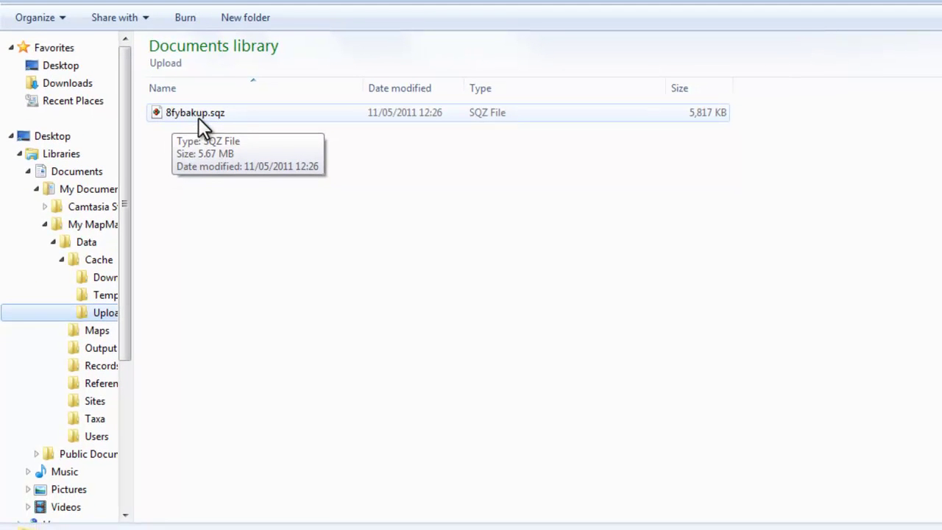
# - Copy 8fybakup.sqz from the Upload folder to the disgo (F:) drive
pyautogui.click(198, 114)
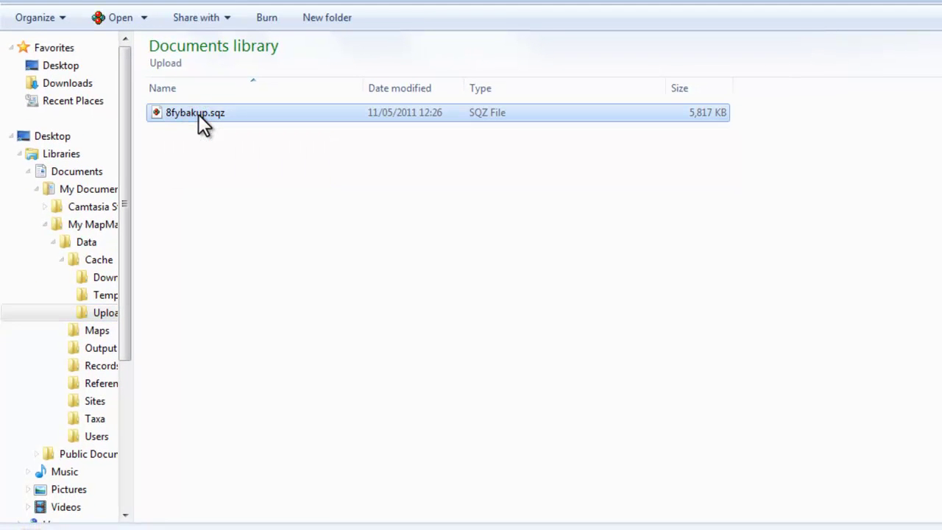
pyautogui.rightClick(198, 114)
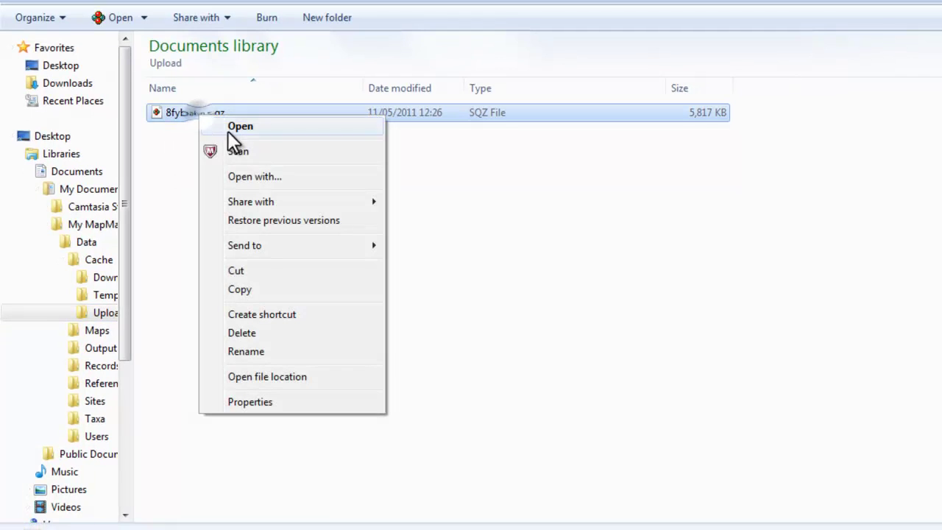
pyautogui.click(262, 289)
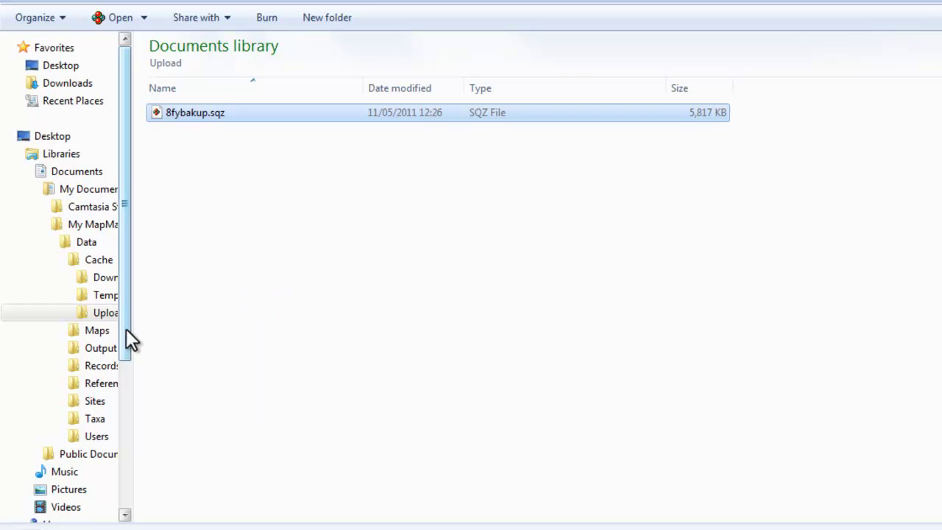
pyautogui.moveTo(126, 329); pyautogui.dragTo(134, 464)
pyautogui.click(67, 430)
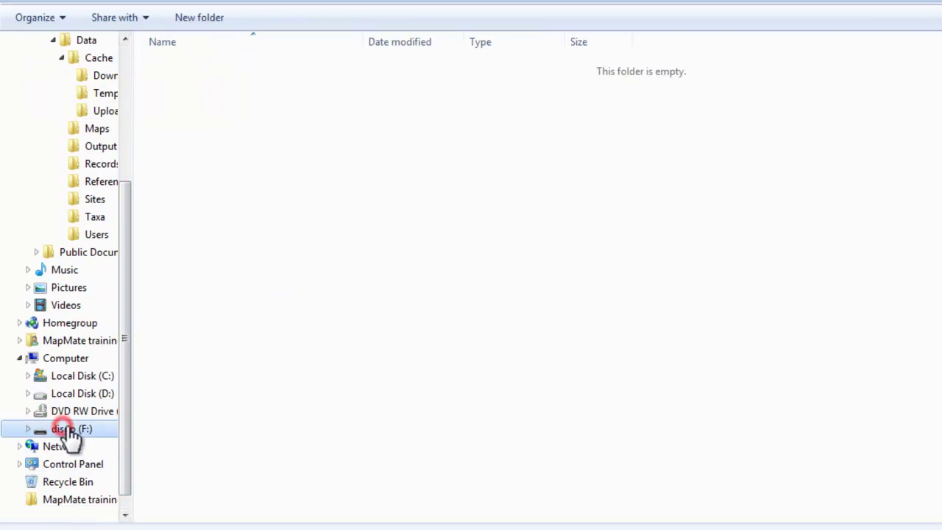
pyautogui.rightClick(303, 263)
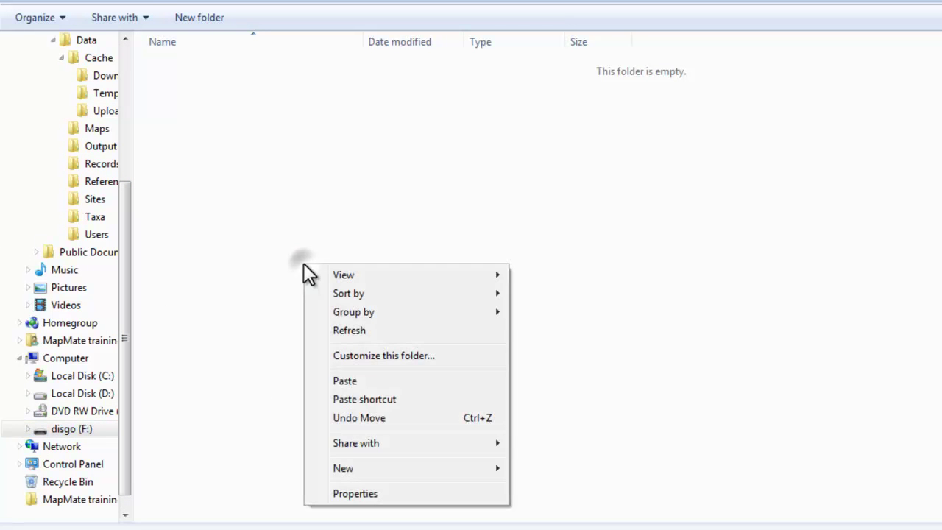
pyautogui.click(359, 380)
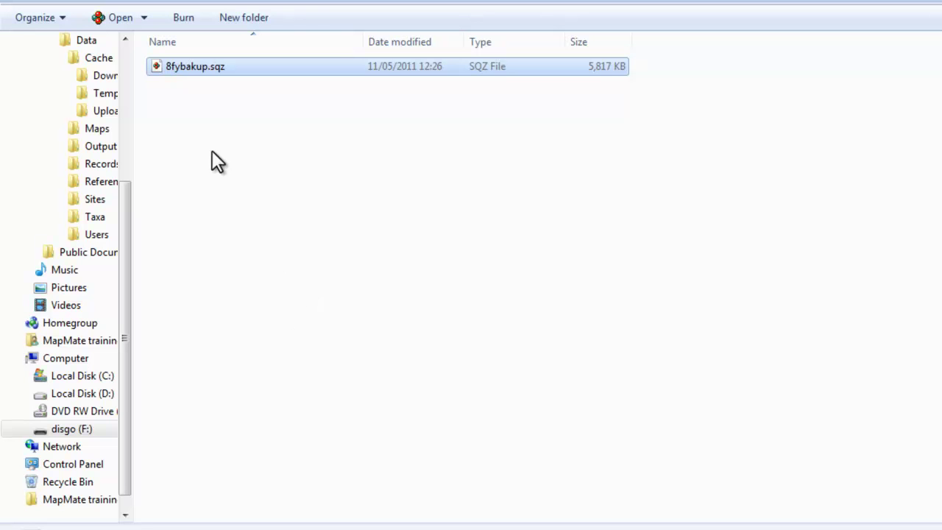
# - Copy 8fybakup.sqz from the disgo (F:) drive into the My MapMate\Data\Cache\Download folder
pyautogui.rightClick(195, 74)
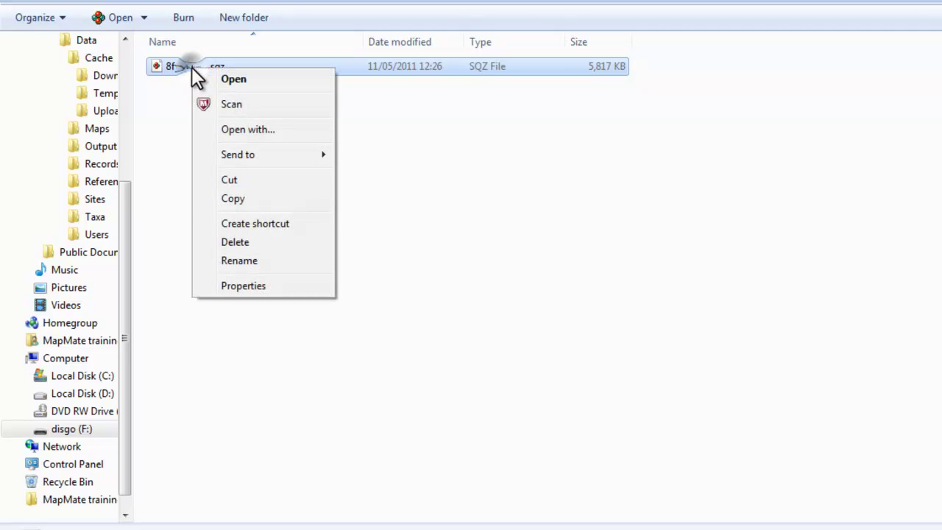
pyautogui.click(247, 197)
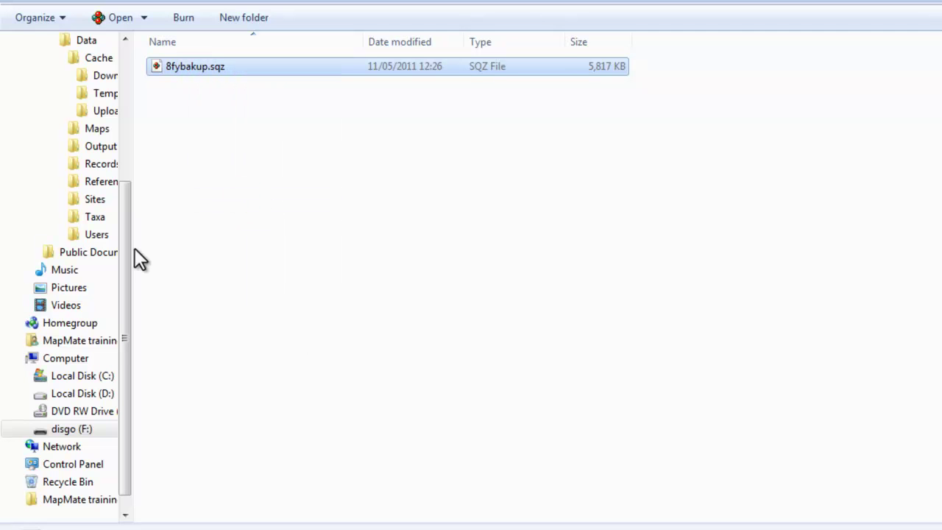
pyautogui.moveTo(123, 262); pyautogui.dragTo(128, 180)
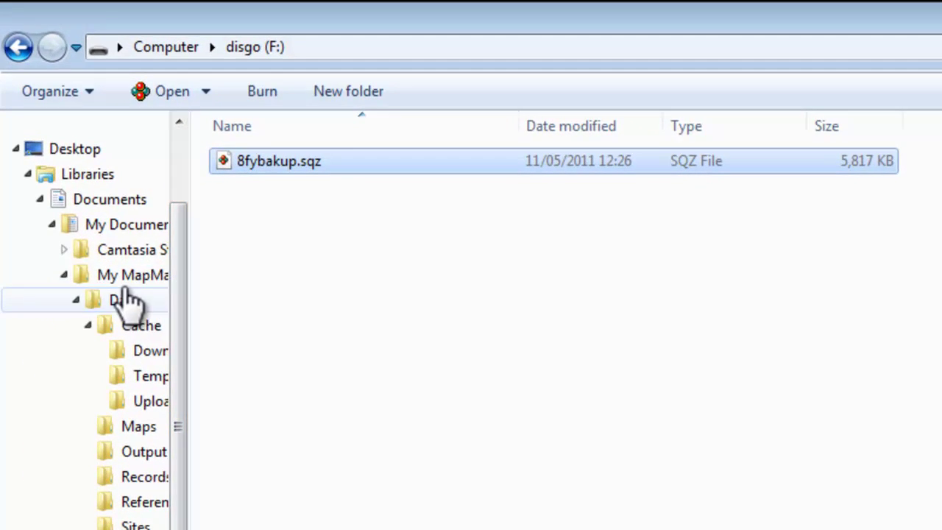
pyautogui.click(116, 276)
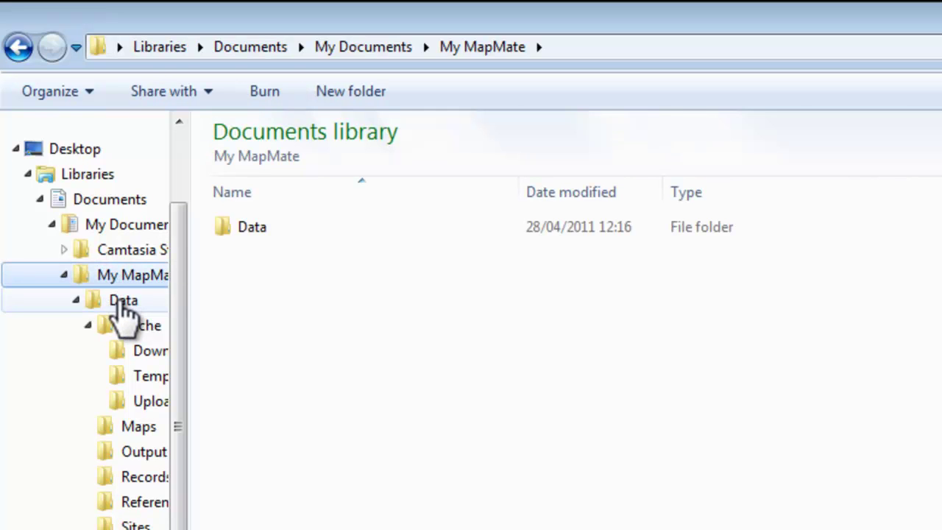
pyautogui.click(121, 303)
pyautogui.click(136, 326)
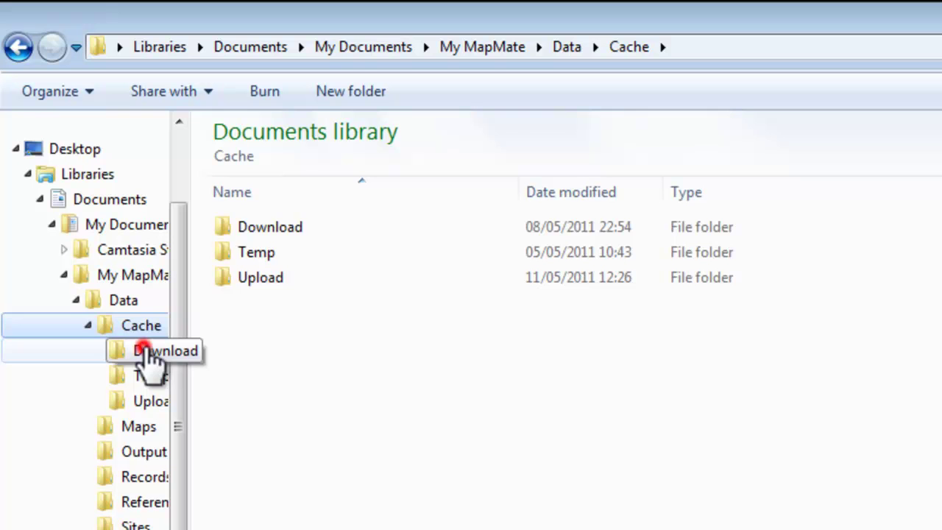
pyautogui.click(150, 352)
pyautogui.rightClick(359, 327)
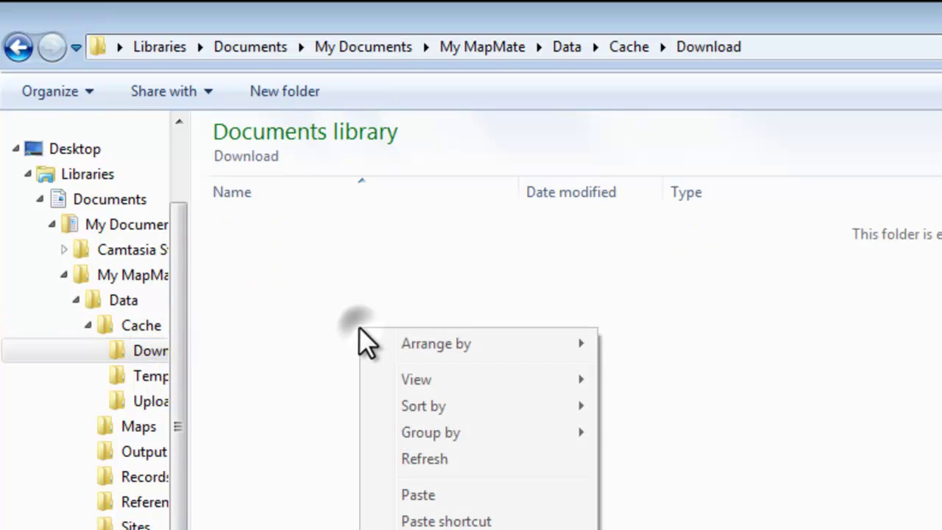
pyautogui.click(451, 494)
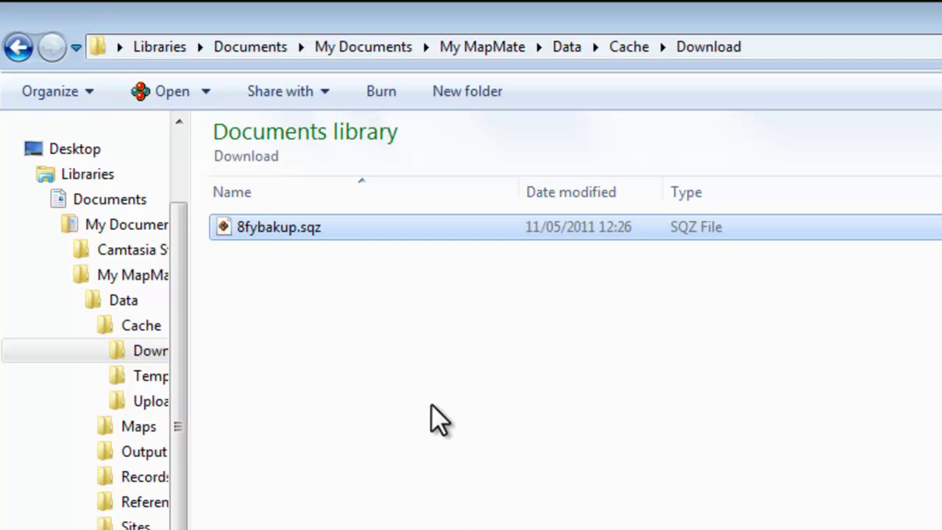